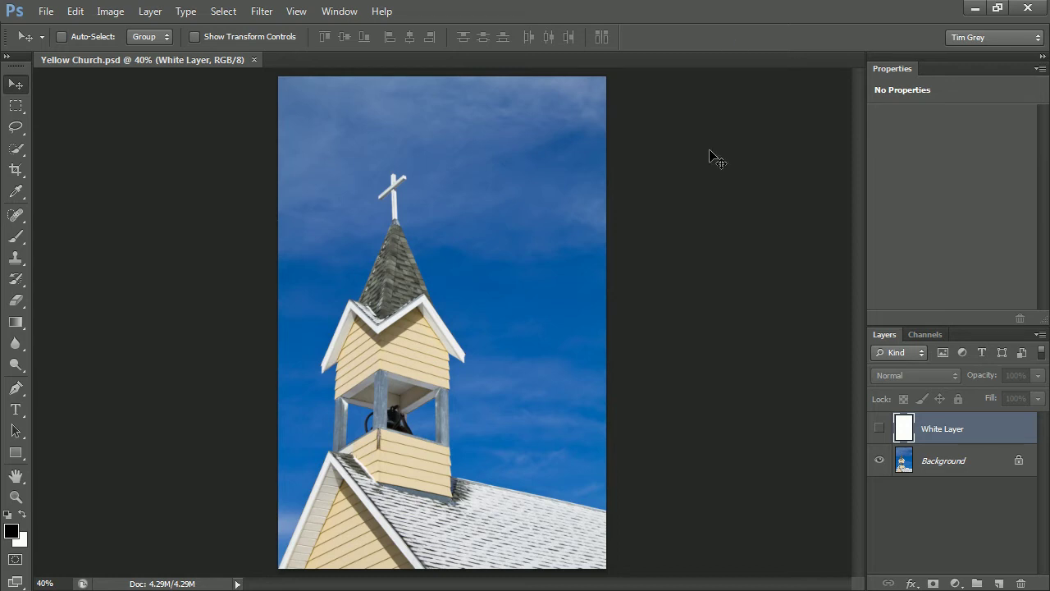
# - Show the White Layer and draw an unfeathered, roughly square marquee selection in the upper-left part of the canvas
pyautogui.click(880, 428)
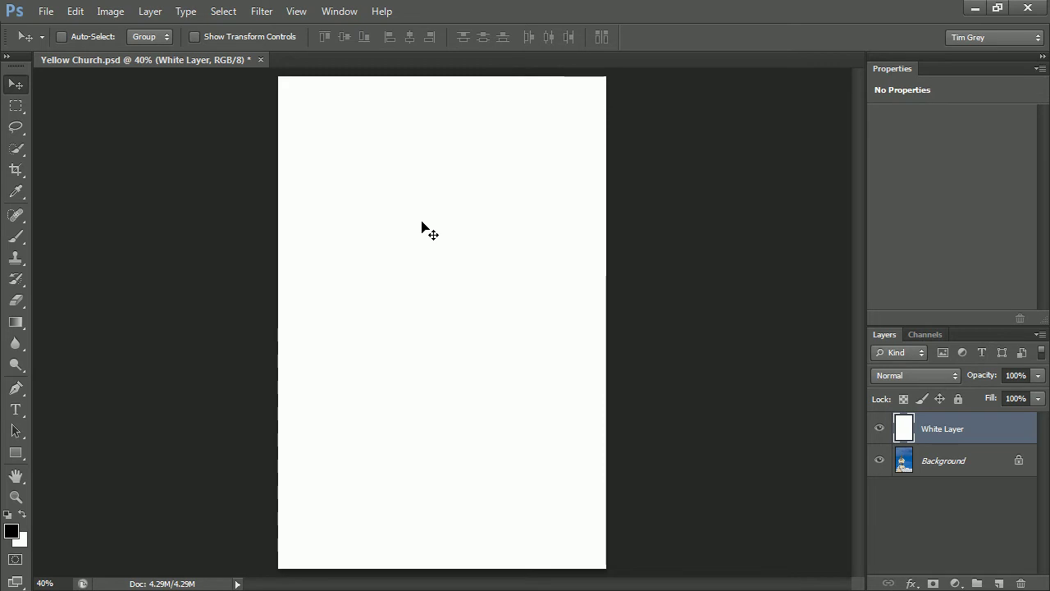
pyautogui.click(17, 107)
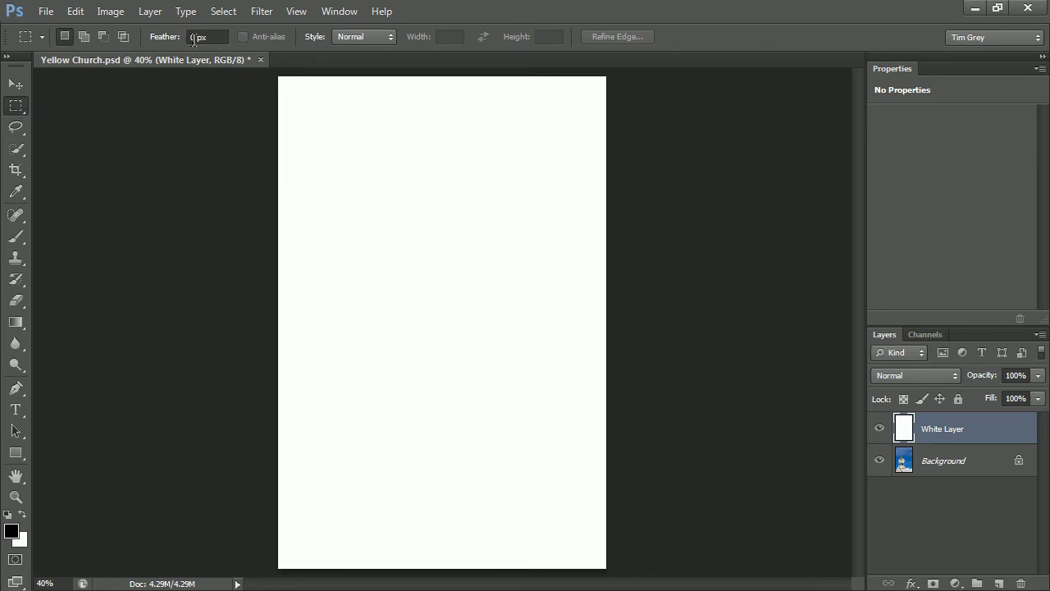
pyautogui.moveTo(319, 155); pyautogui.dragTo(427, 269)
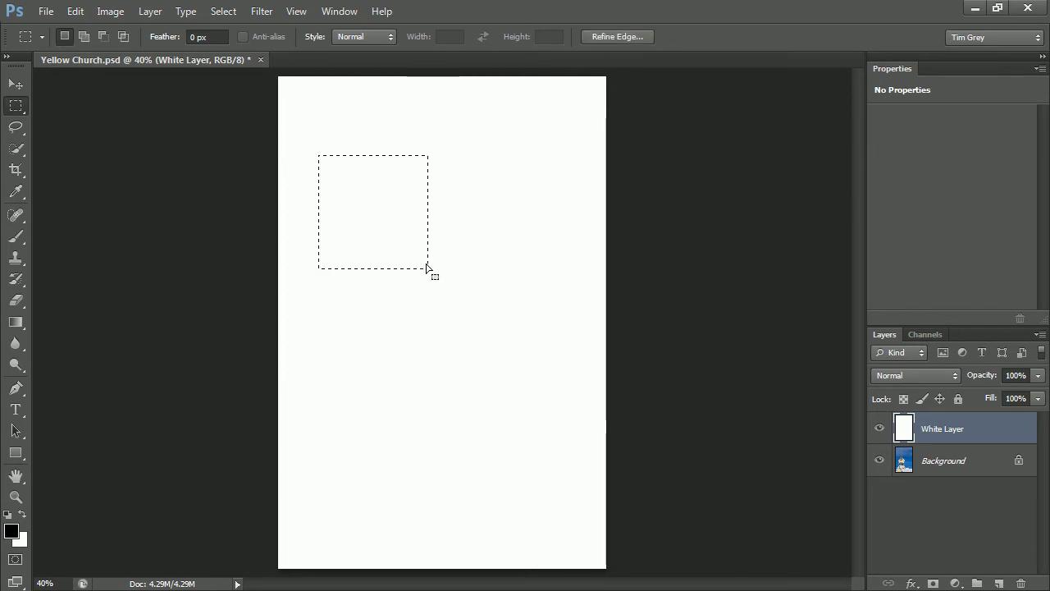
# - Fill the upper-left square selection with black in Normal mode at 100% opacity and deselect it
pyautogui.click(75, 11)
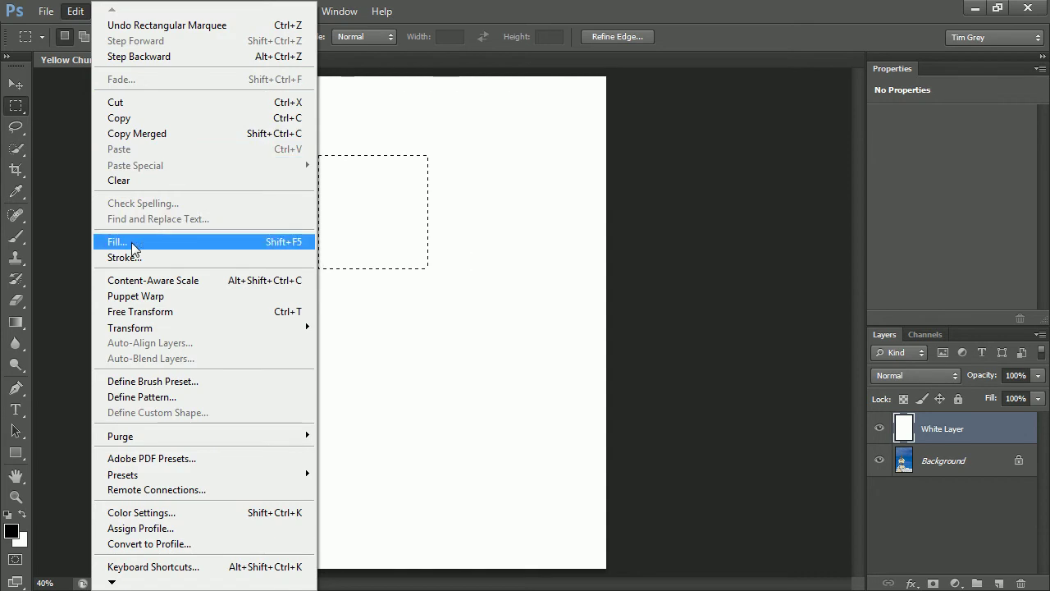
pyautogui.click(131, 240)
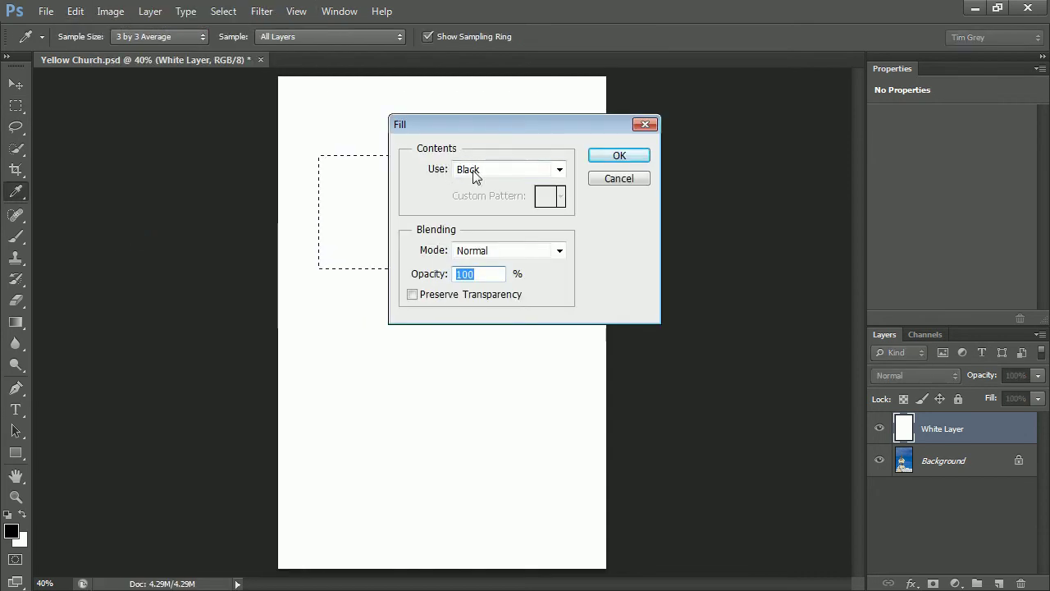
pyautogui.click(603, 159)
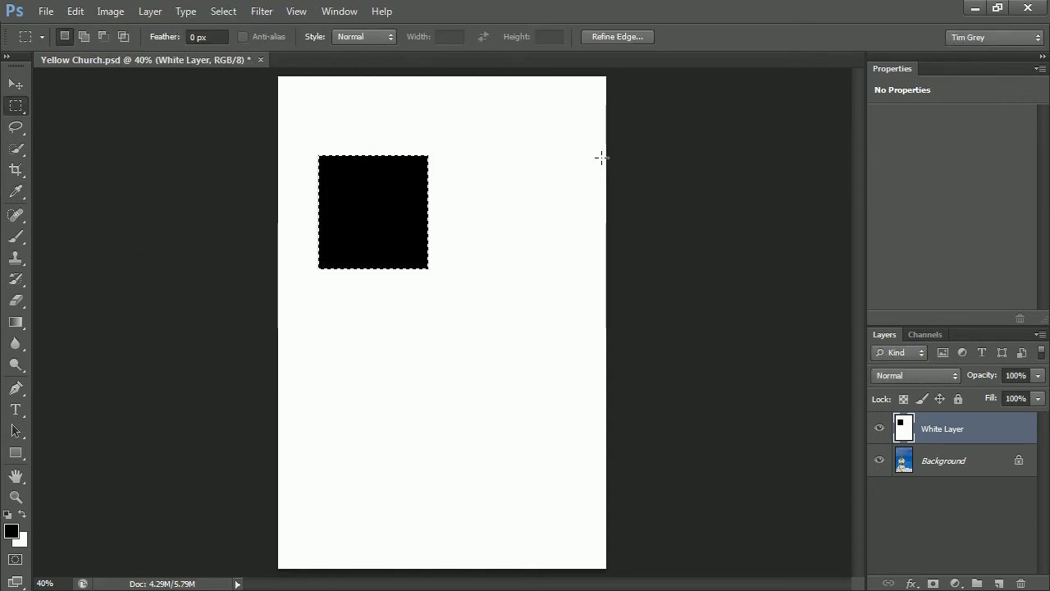
pyautogui.click(223, 11)
pyautogui.click(240, 44)
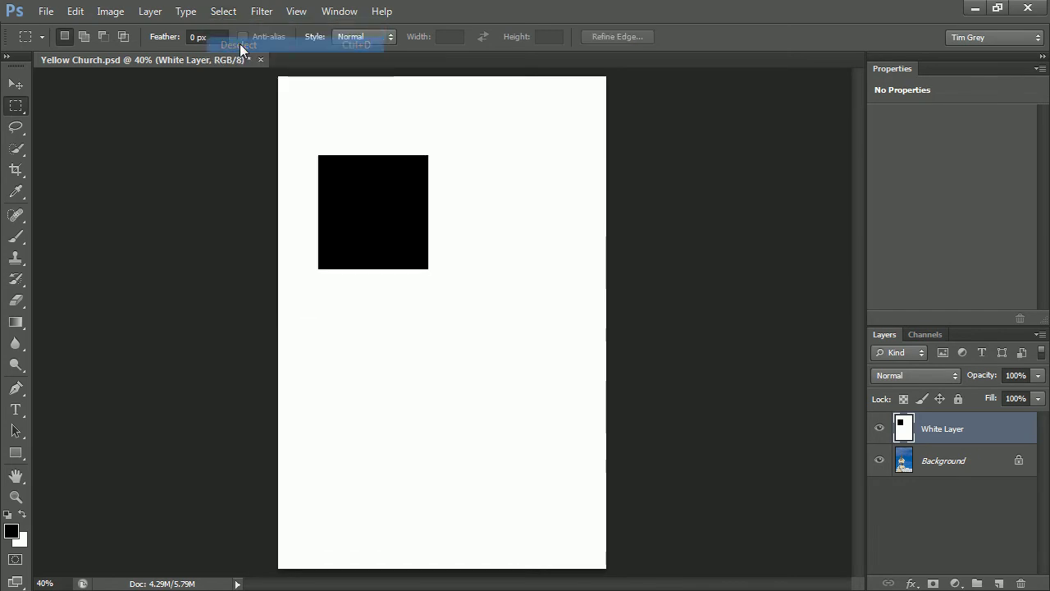
# - Set the marquee feather to 25 px and draw a second, roughly square selection in the lower-right part of the canvas
pyautogui.click(194, 37)
pyautogui.write('25')
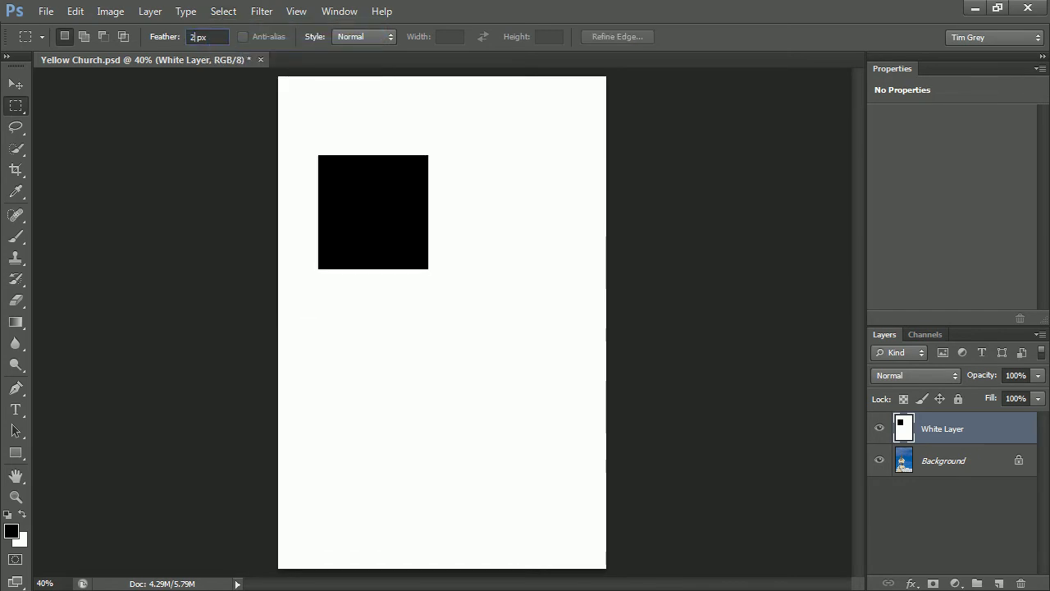
pyautogui.moveTo(424, 342); pyautogui.dragTo(544, 471)
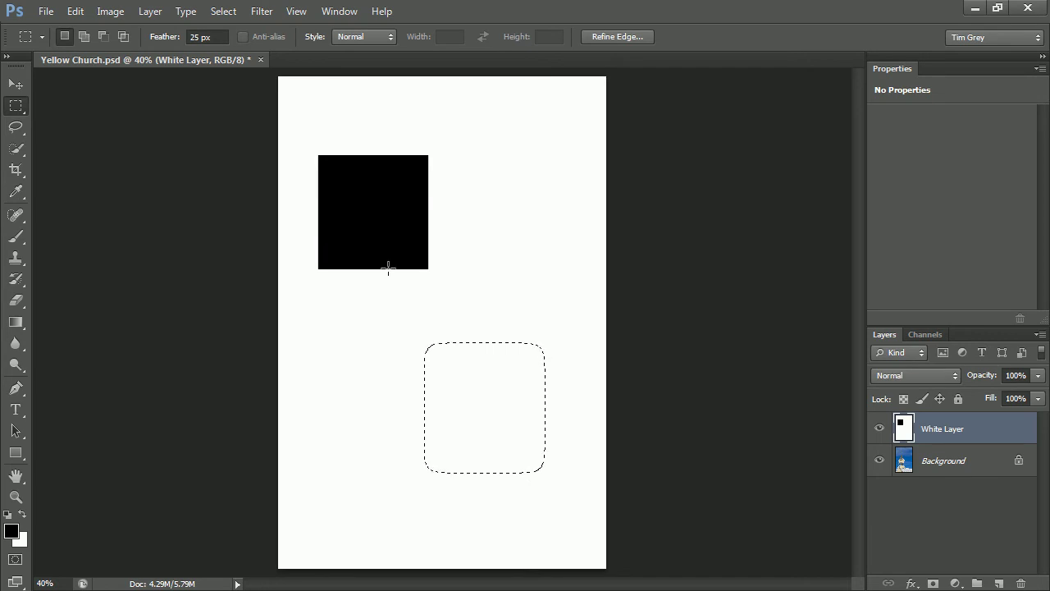
# - Fill the feathered lower-right selection with black in Normal mode at 100% opacity and deselect it
pyautogui.click(75, 11)
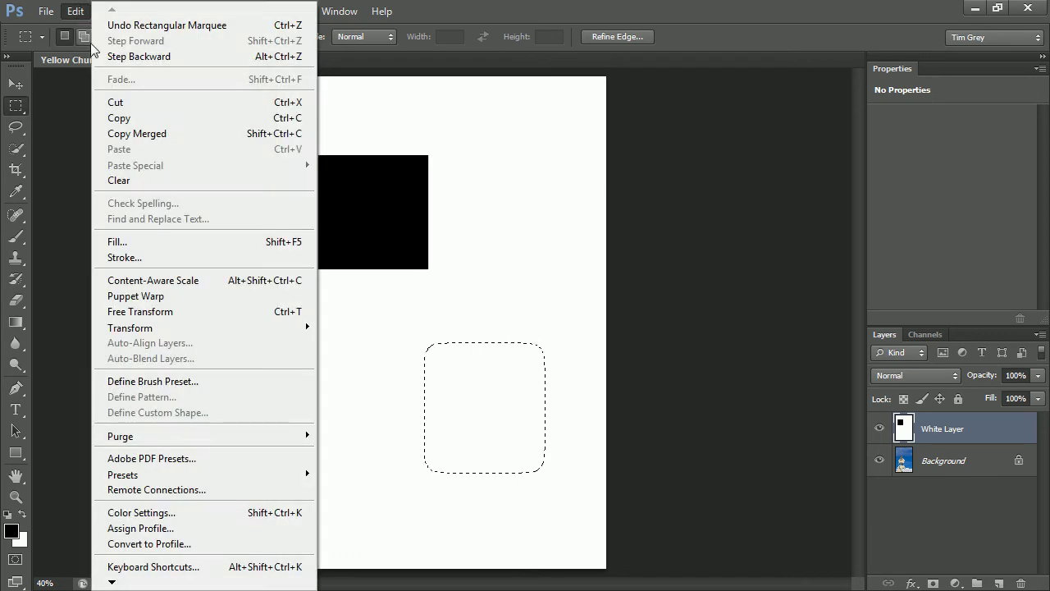
pyautogui.click(129, 239)
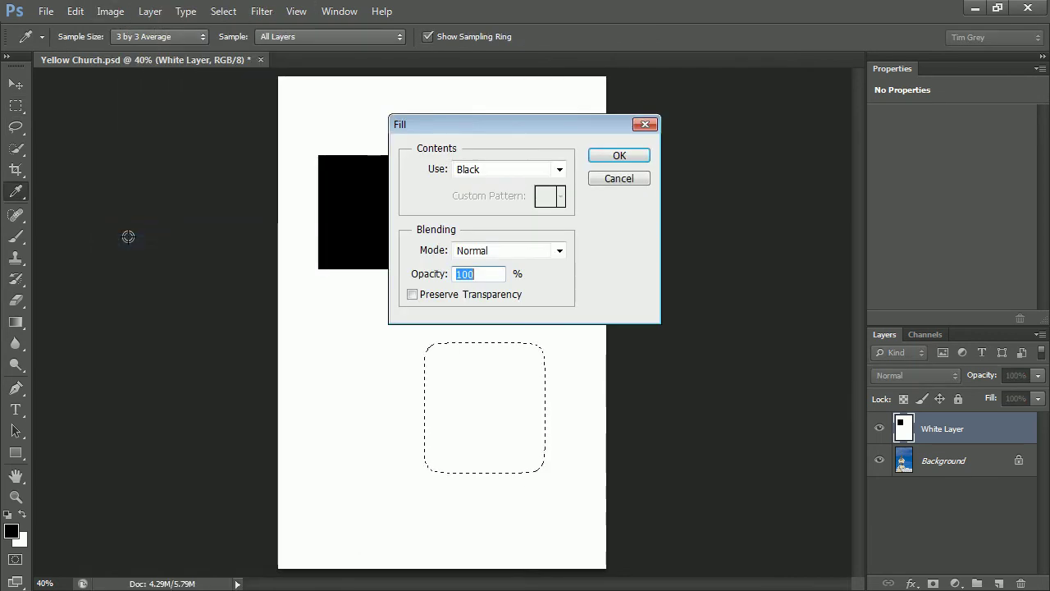
pyautogui.click(621, 157)
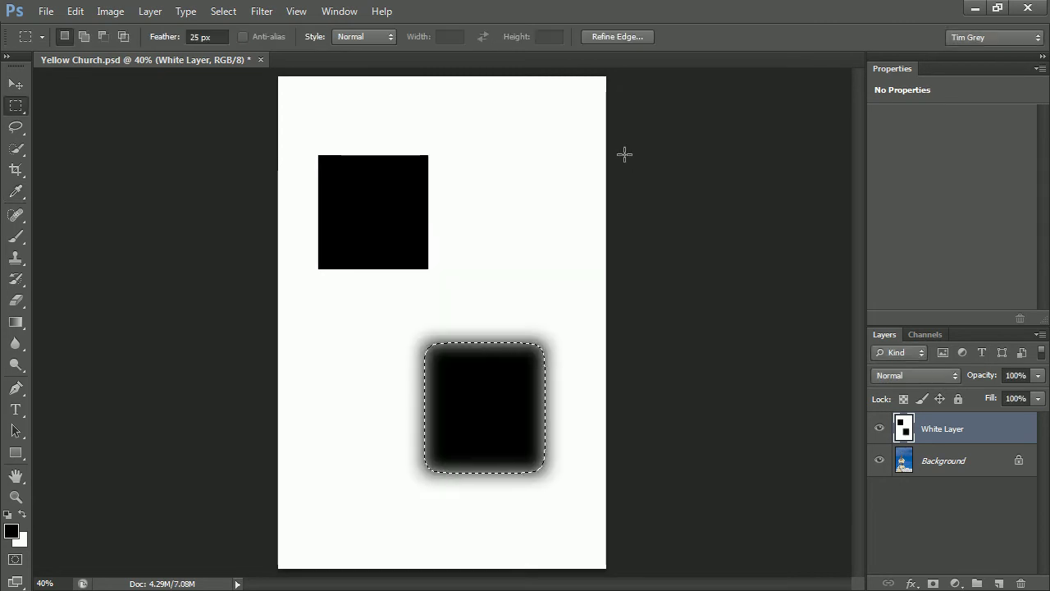
pyautogui.click(223, 10)
pyautogui.click(246, 45)
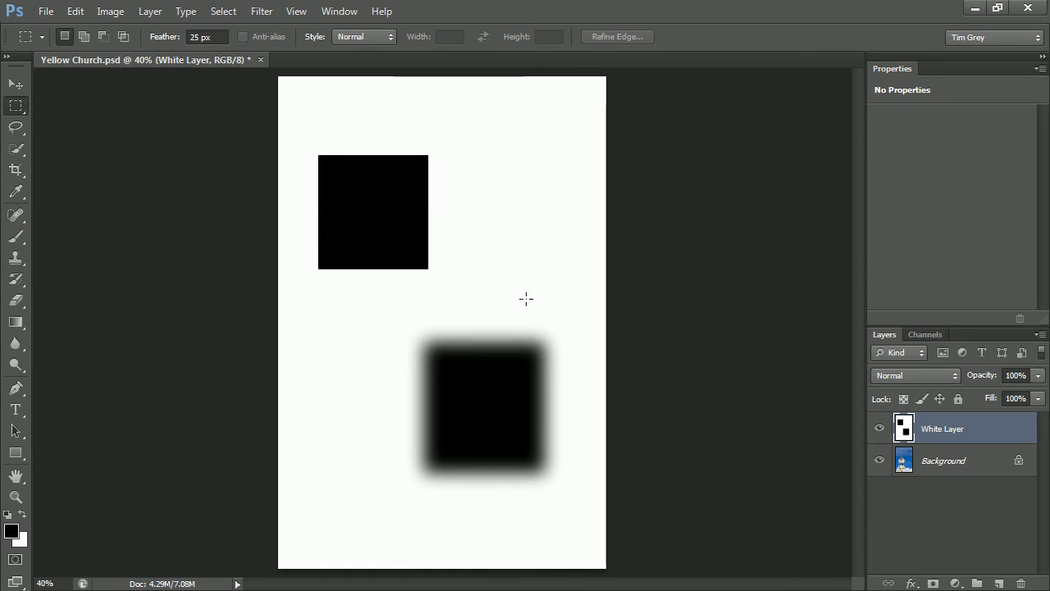
# - Hide the White Layer and select the whole sky around the church with the Magic Wand, adding the remaining blue areas
pyautogui.click(879, 428)
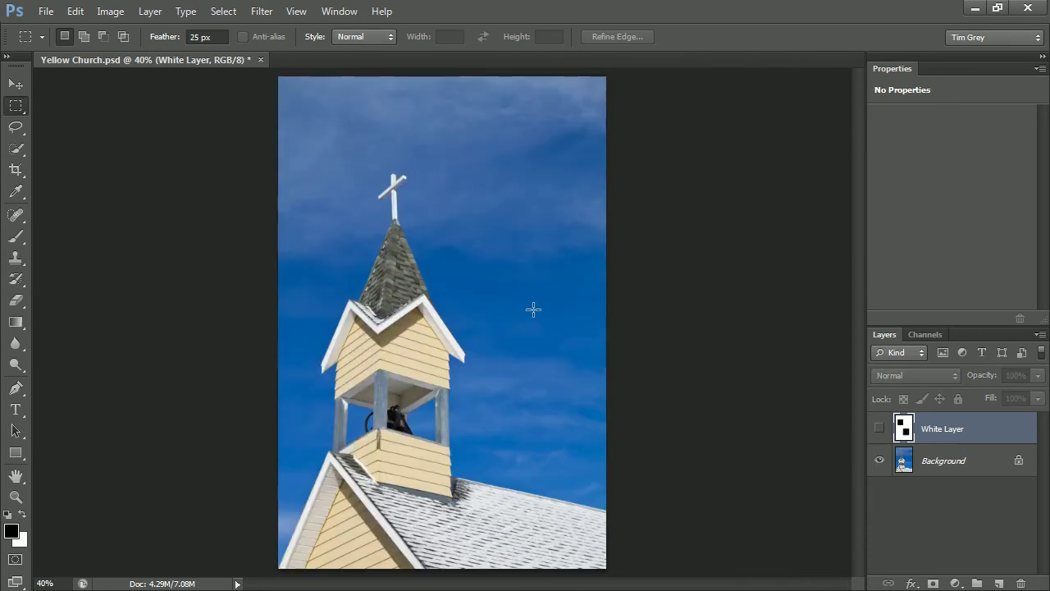
pyautogui.click(16, 149)
pyautogui.click(65, 163)
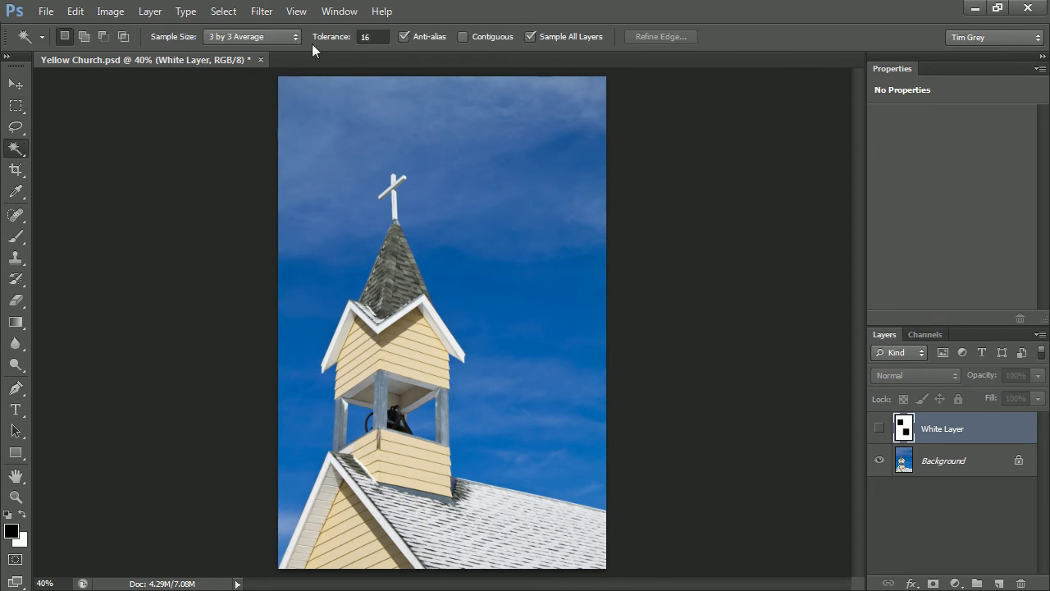
pyautogui.click(314, 122)
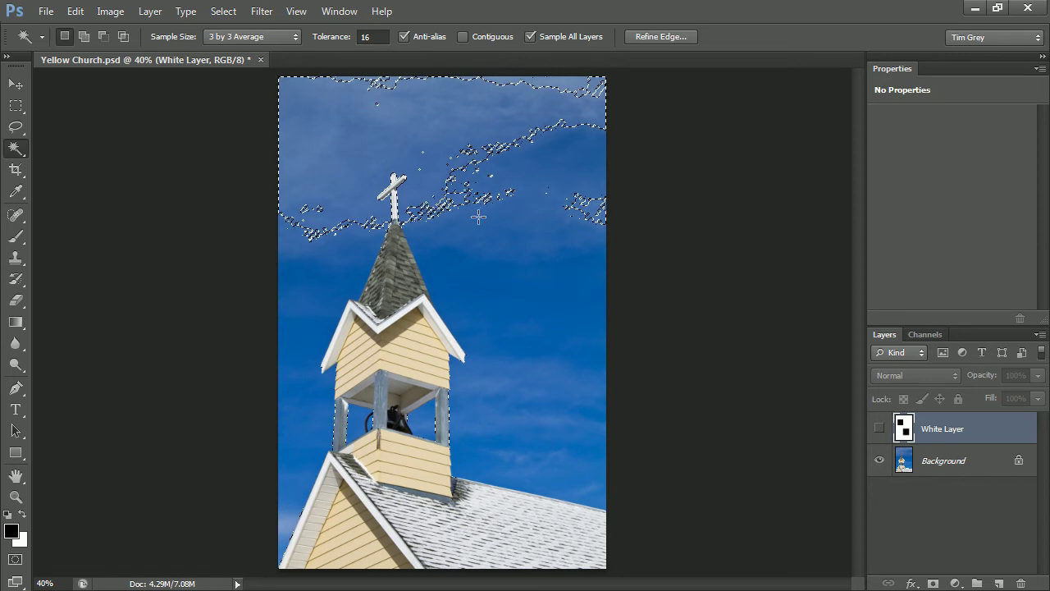
pyautogui.click(528, 346)
pyautogui.click(495, 386)
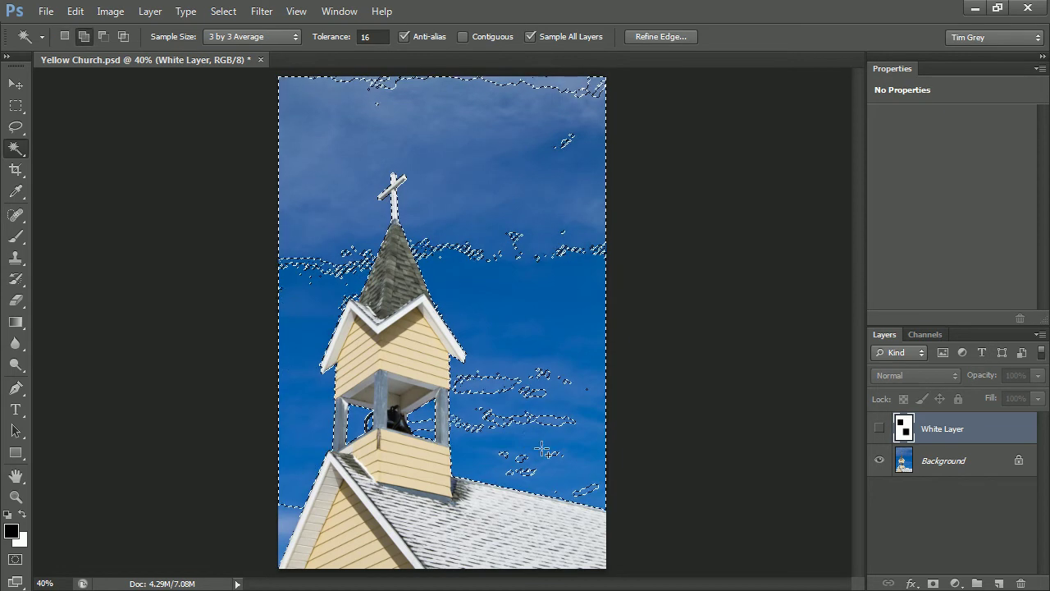
pyautogui.click(494, 386)
pyautogui.click(440, 242)
pyautogui.click(378, 84)
pyautogui.click(567, 87)
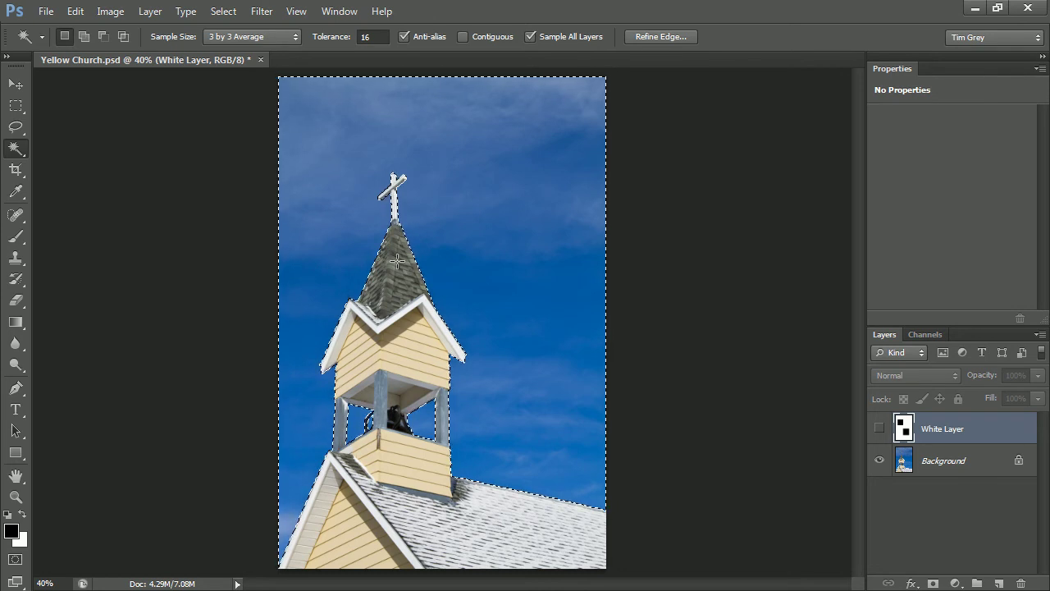
# - Feather the sky selection with a radius of 5 pixels
pyautogui.click(223, 12)
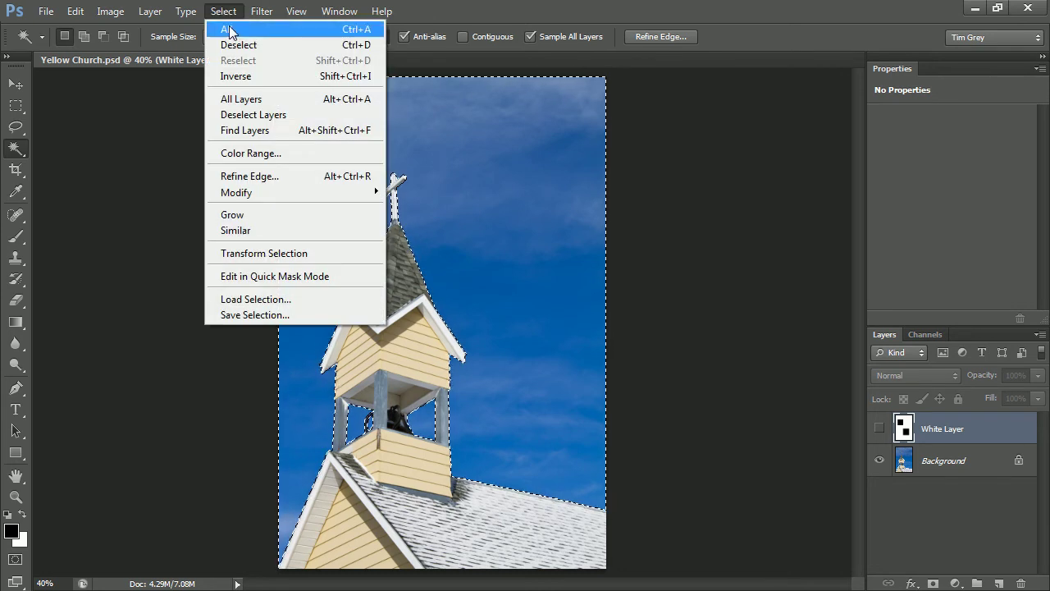
pyautogui.moveTo(356, 194)
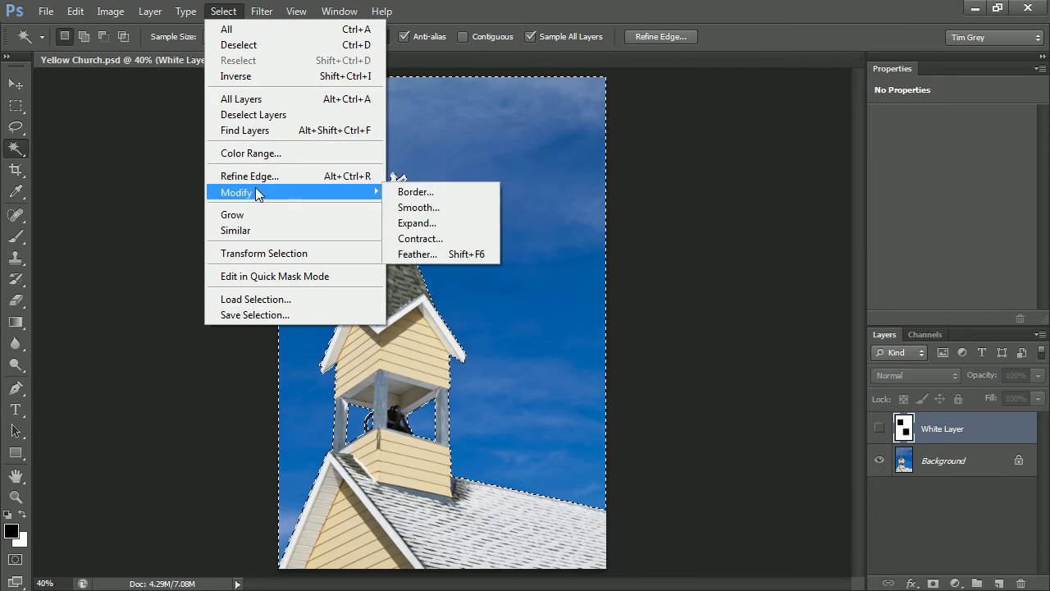
pyautogui.click(450, 253)
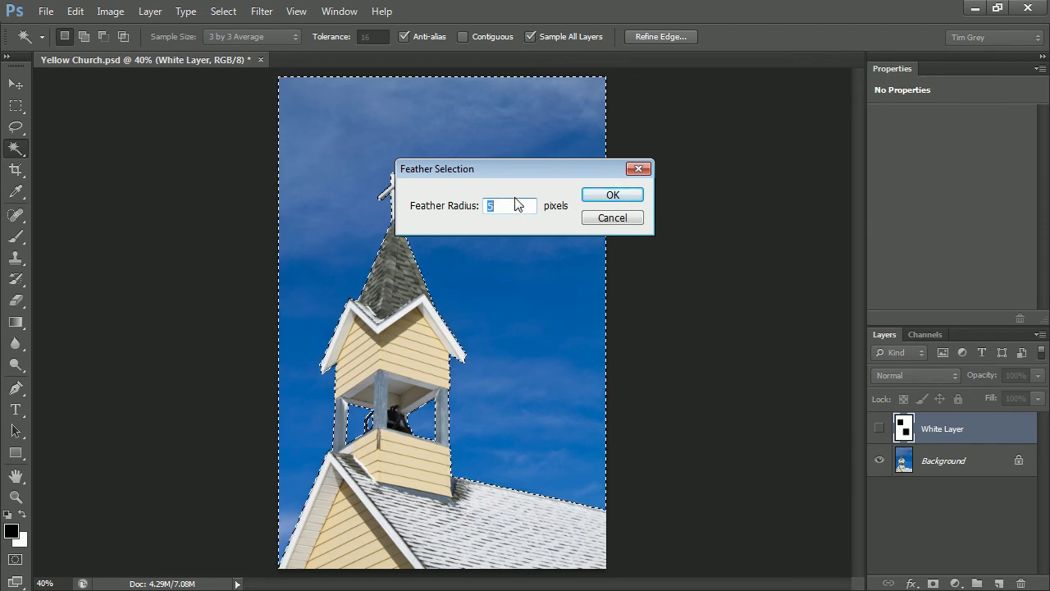
pyautogui.click(607, 195)
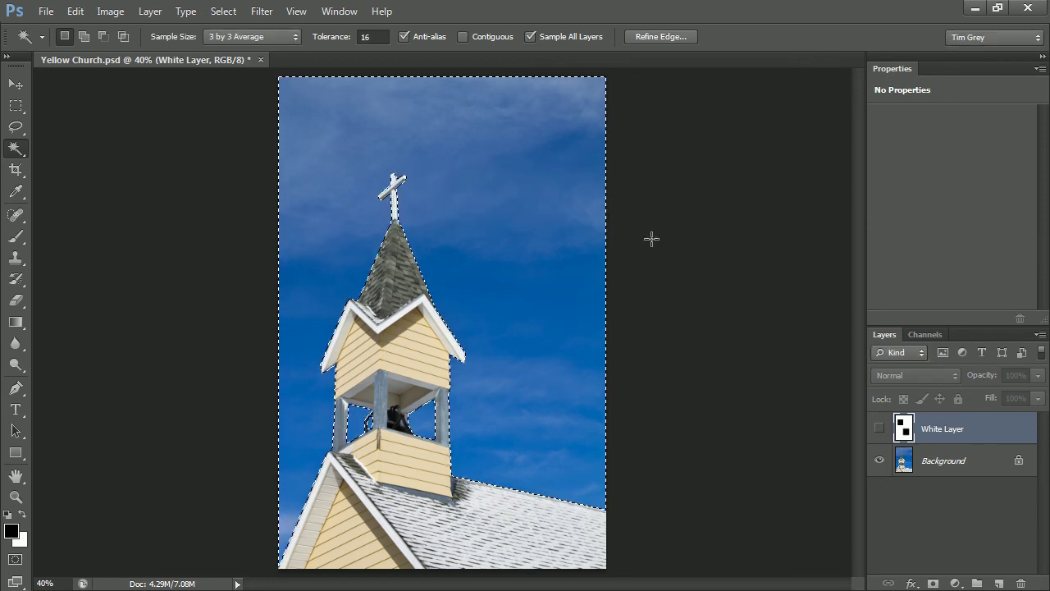
# - Darken the selected sky strongly with a Curves adjustment layer, input 111 and output 37, and inspect the edges around the bell tower
pyautogui.click(954, 583)
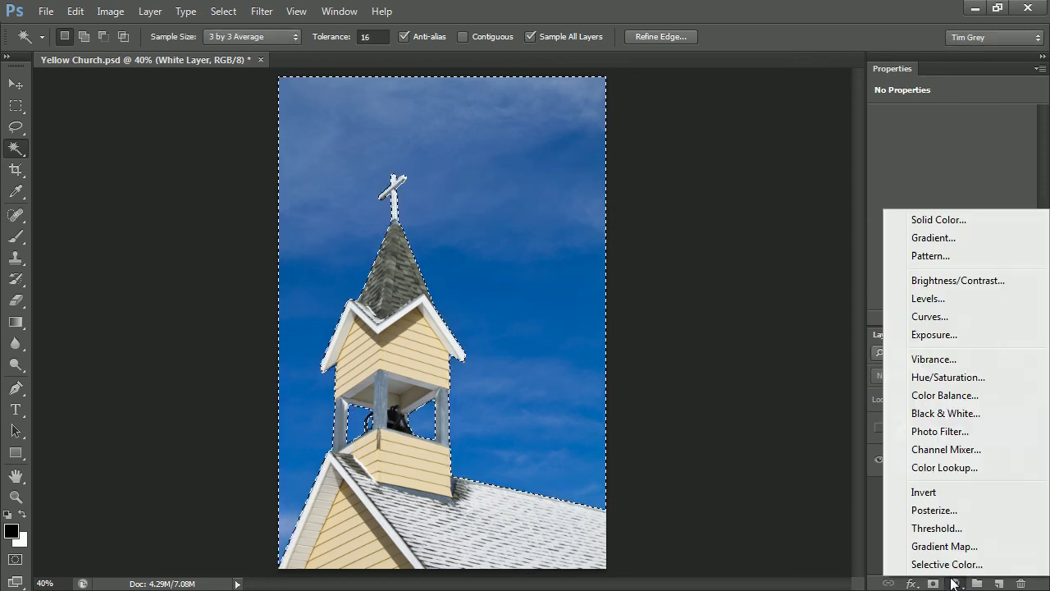
pyautogui.click(931, 318)
pyautogui.moveTo(952, 227); pyautogui.dragTo(958, 252)
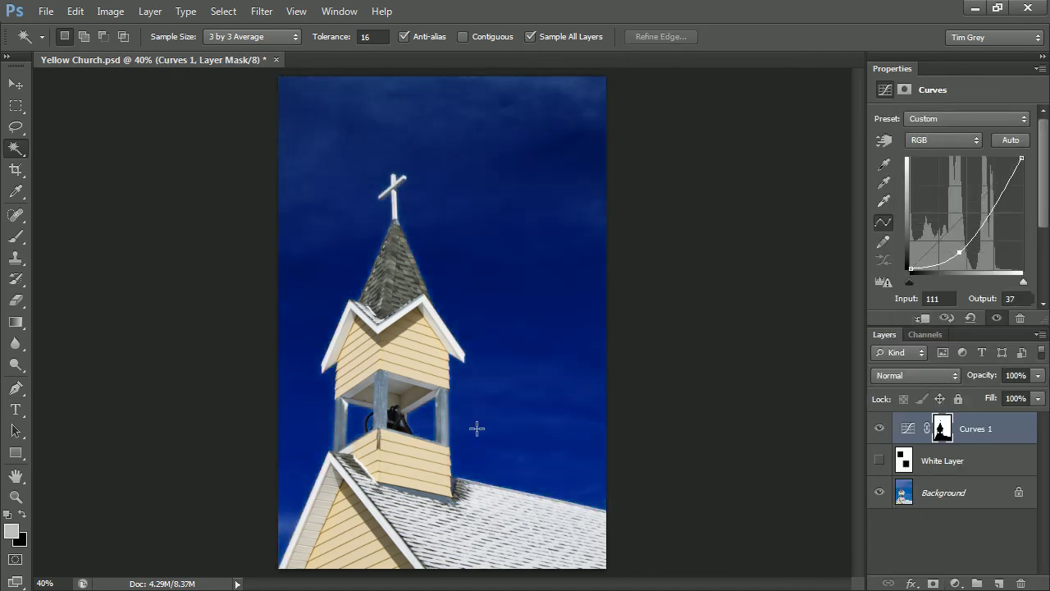
pyautogui.moveTo(333, 427); pyautogui.dragTo(387, 428)
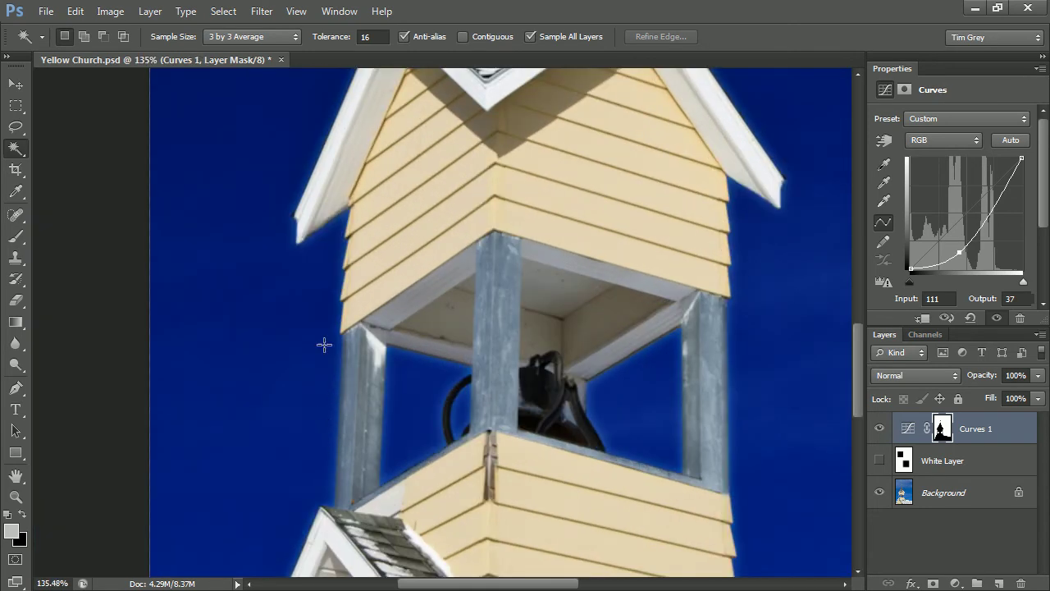
# - Step back through the history to undo the Curves adjustment layer and the selection feathering
pyautogui.click(75, 11)
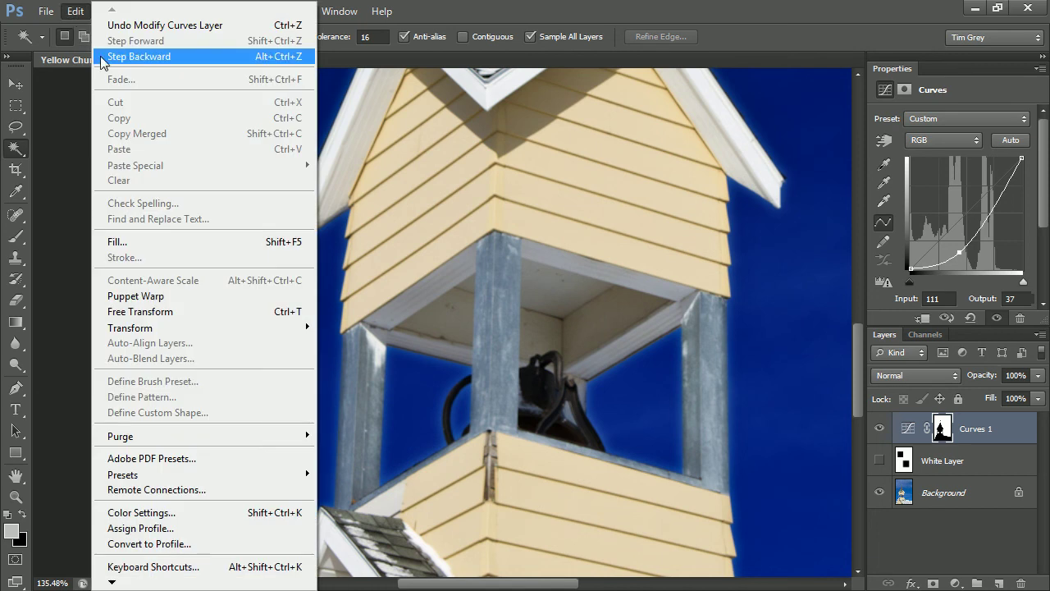
pyautogui.click(103, 57)
pyautogui.click(75, 11)
pyautogui.click(92, 57)
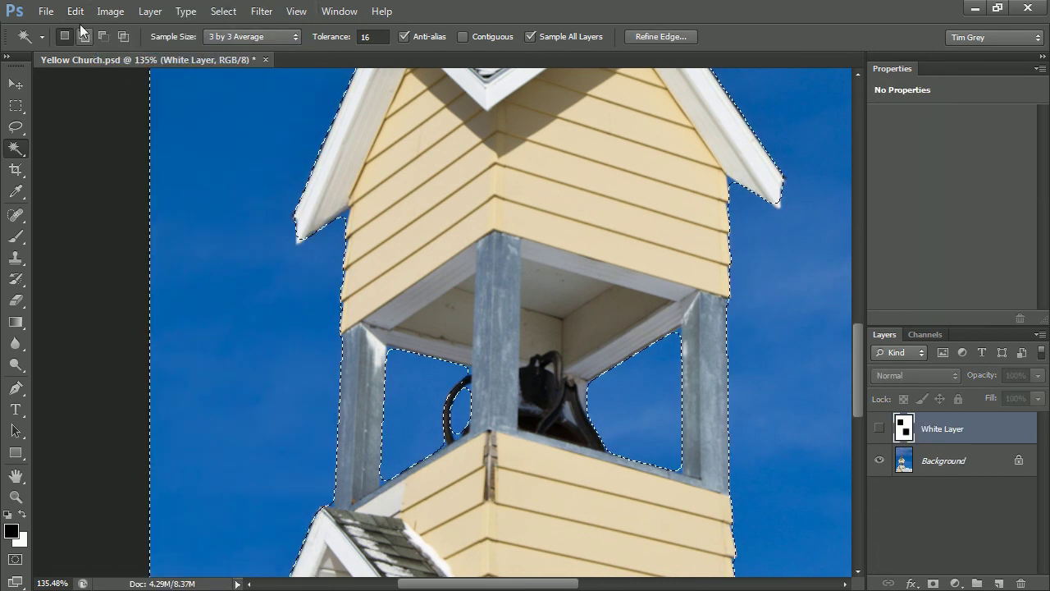
pyautogui.click(74, 11)
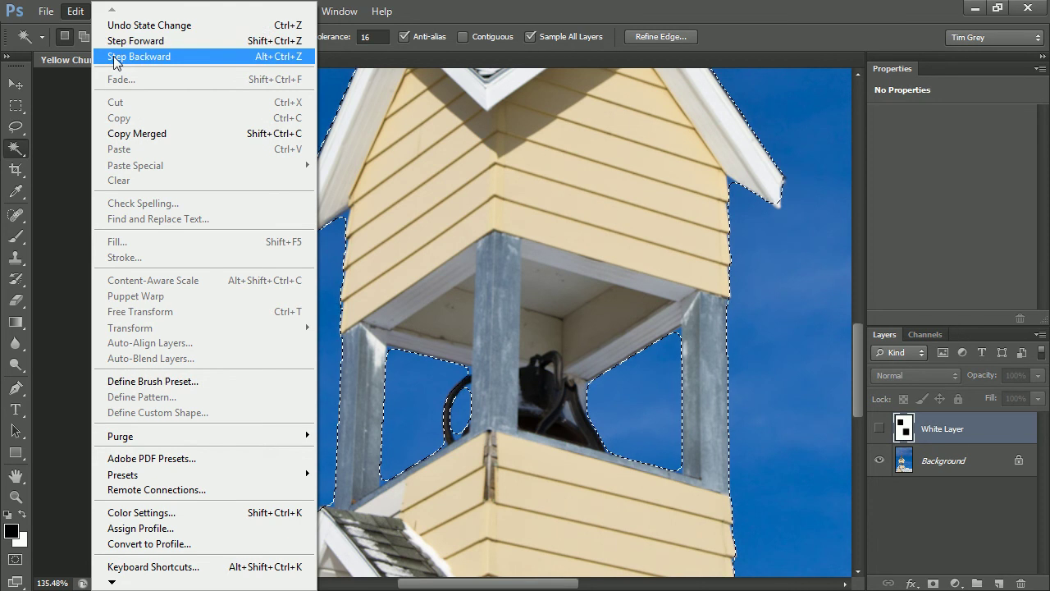
pyautogui.click(114, 58)
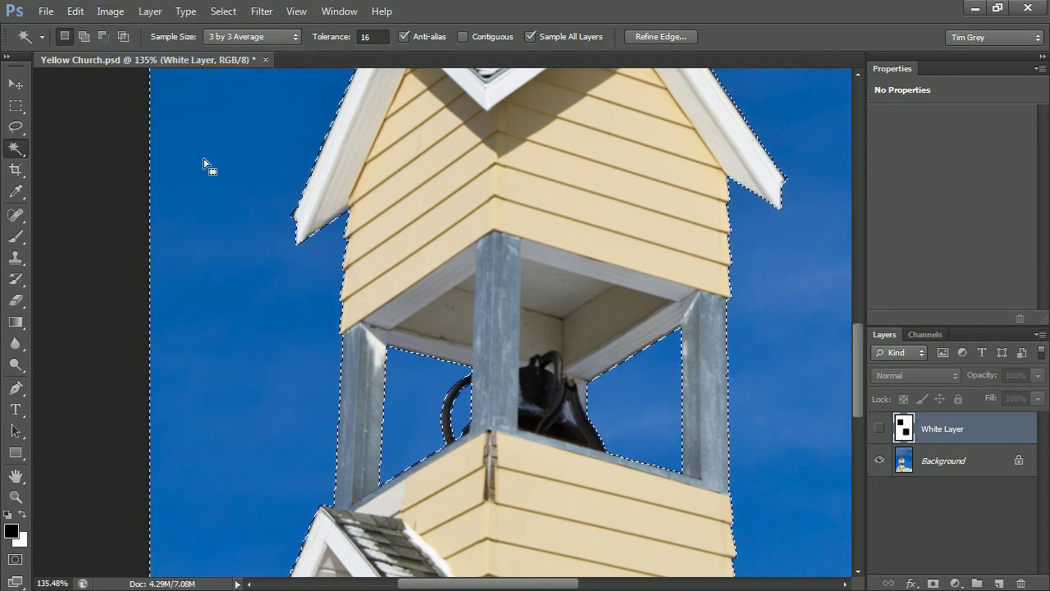
pyautogui.click(223, 12)
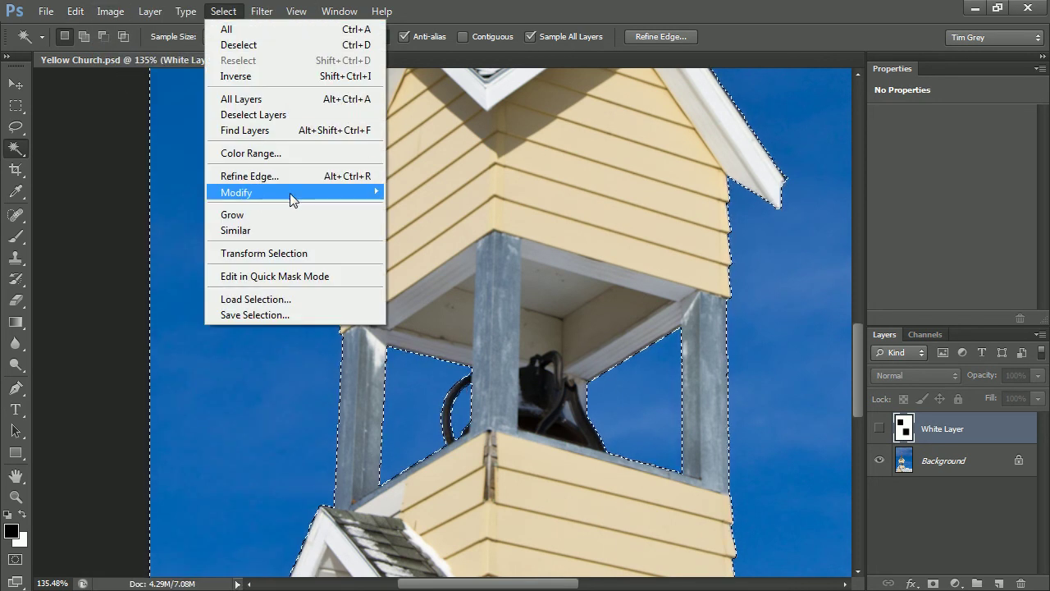
pyautogui.moveTo(289, 193)
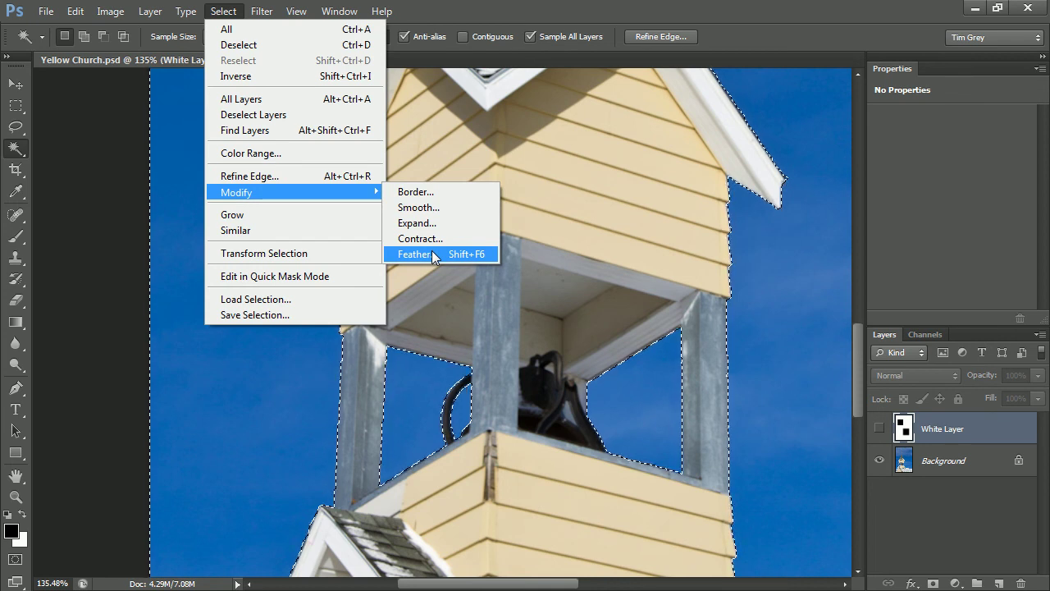
pyautogui.click(68, 253)
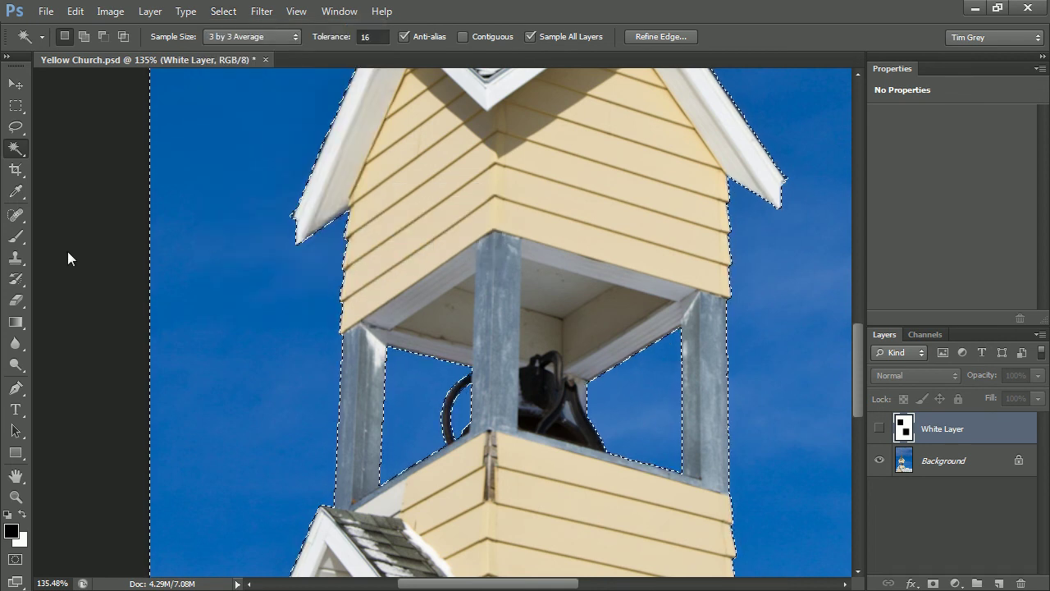
# - Add a Curves adjustment layer from the sky selection and darken the sky with a curve point at input 101, output 68
pyautogui.hotkey('ctrl', '0')
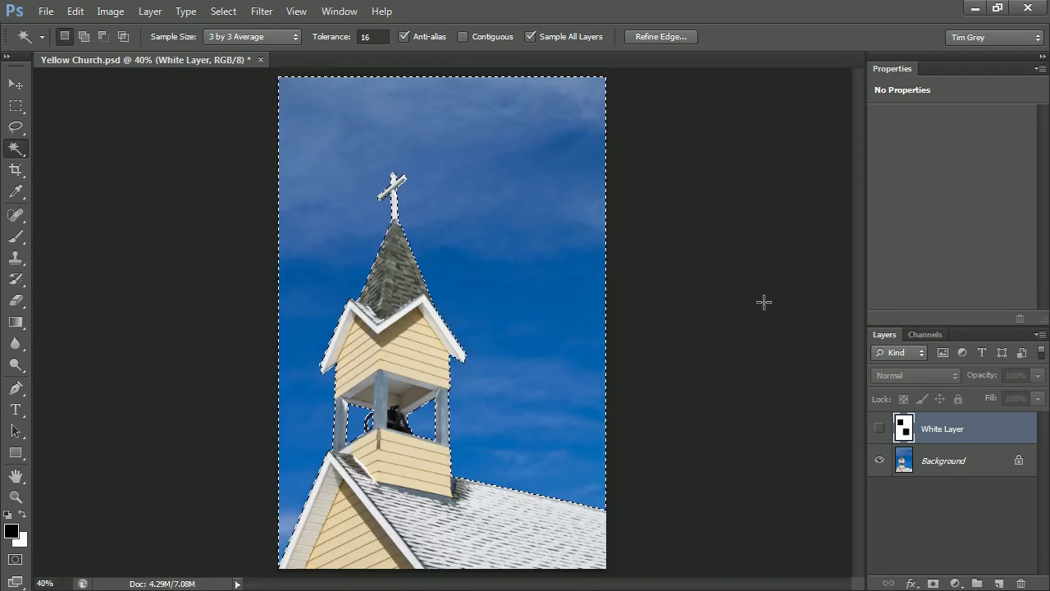
pyautogui.click(954, 583)
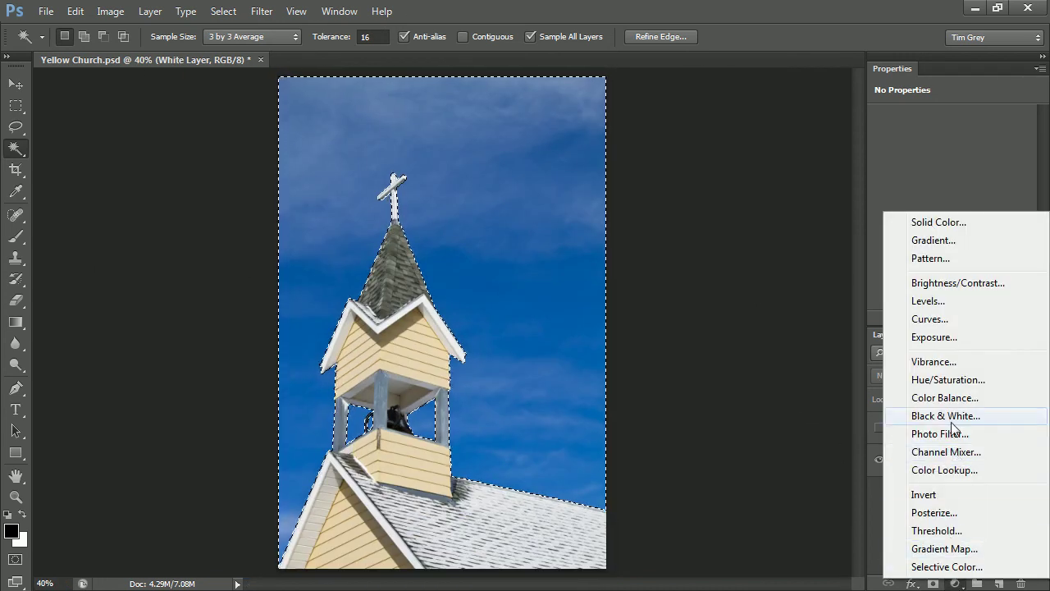
pyautogui.click(929, 318)
pyautogui.moveTo(966, 215); pyautogui.dragTo(955, 239)
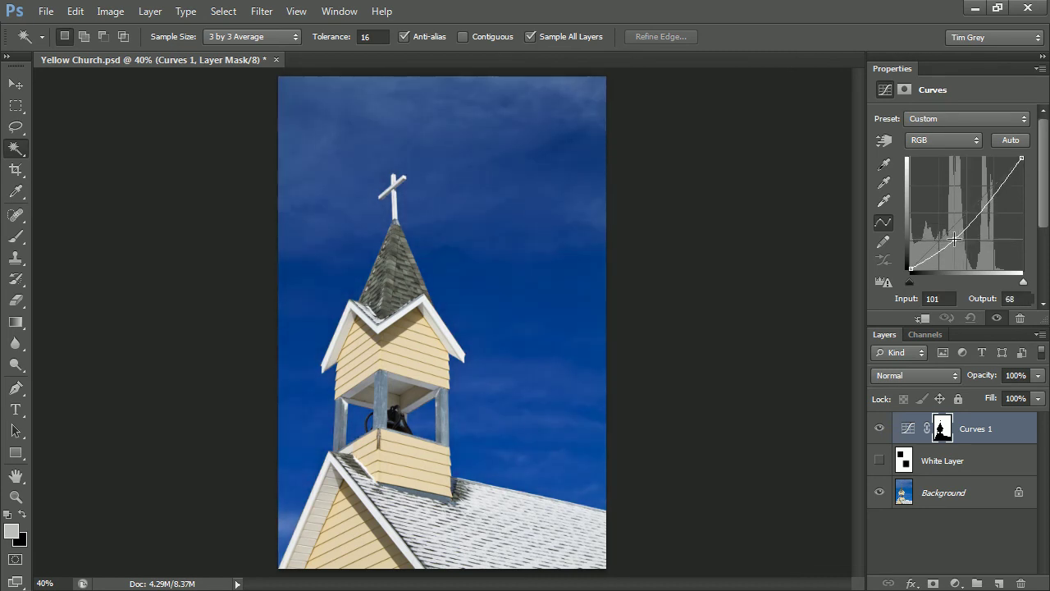
# - Feather the Curves layer mask by 1.2 px while checking the edges of the bell tower
pyautogui.click(904, 90)
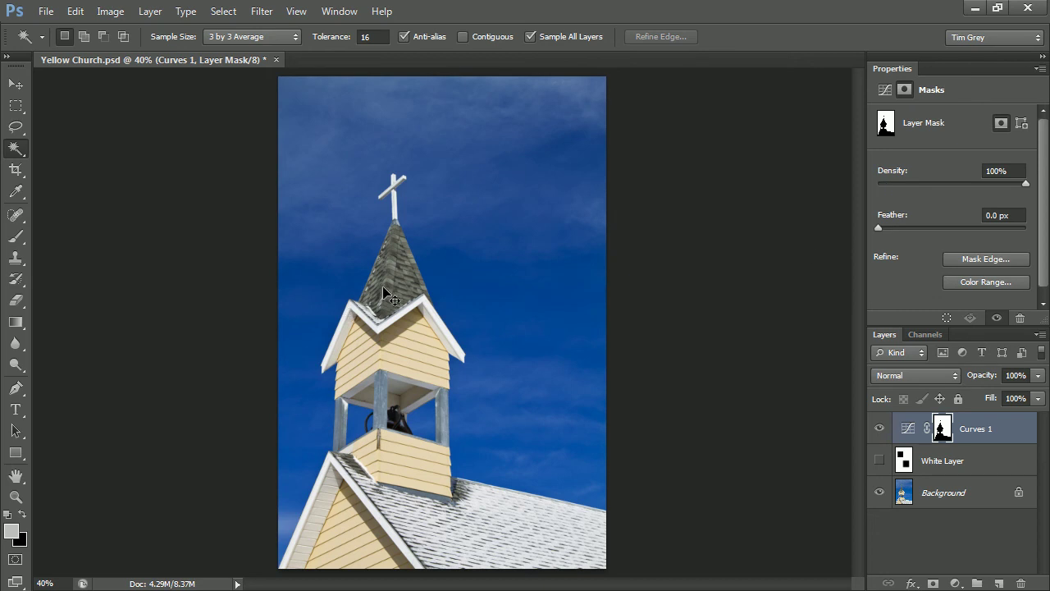
pyautogui.moveTo(326, 418); pyautogui.dragTo(451, 456)
pyautogui.moveTo(877, 227)
pyautogui.mouseDown()
pyautogui.moveTo(939, 227)
pyautogui.moveTo(878, 228)
pyautogui.moveTo(887, 226)
pyautogui.mouseUp()
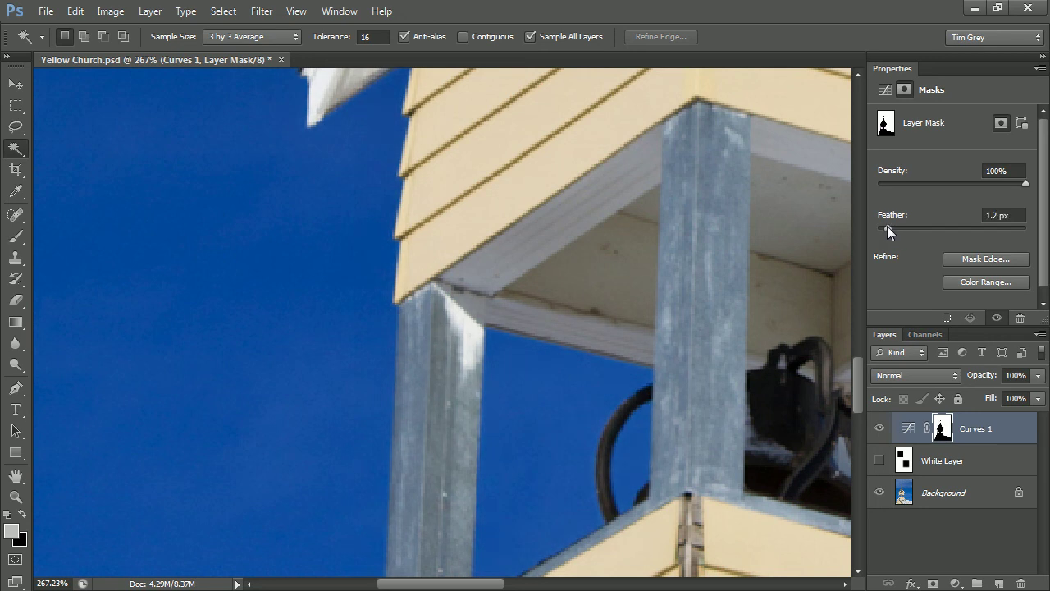
pyautogui.hotkey('ctrl', '0')
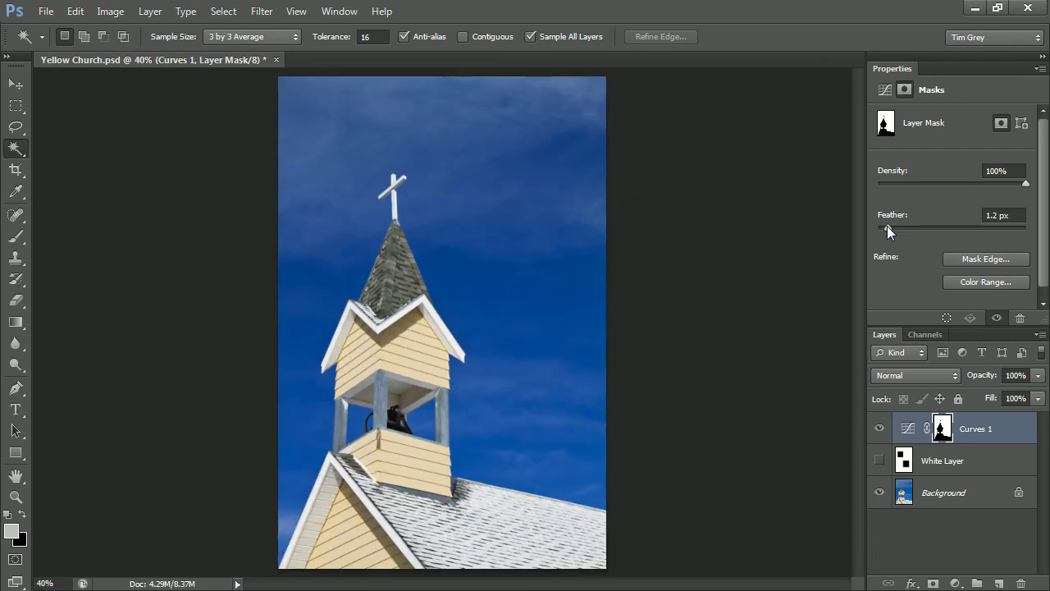